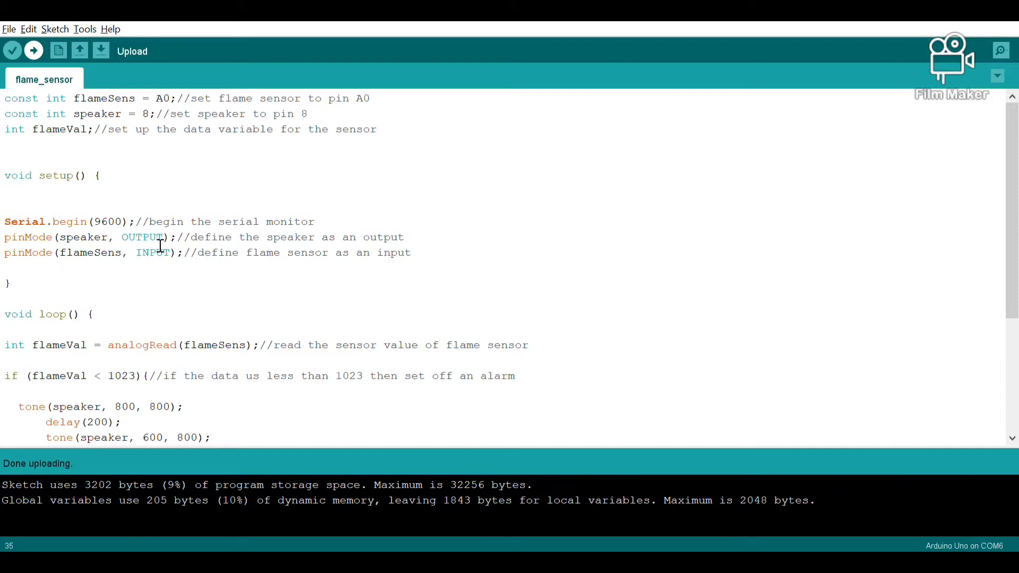
scroll(94, 345, down, 3)
scroll(94, 344, down, 3)
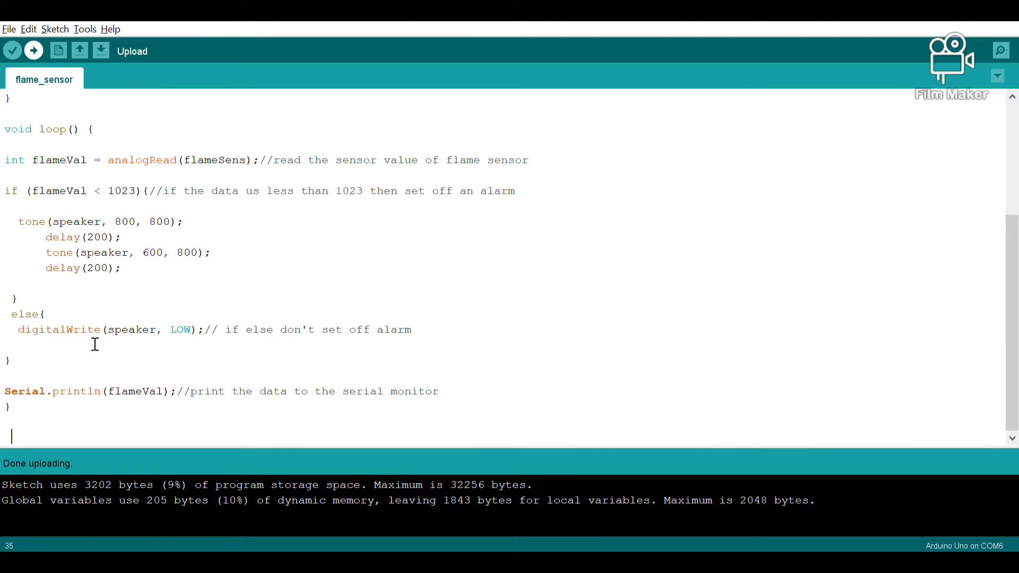